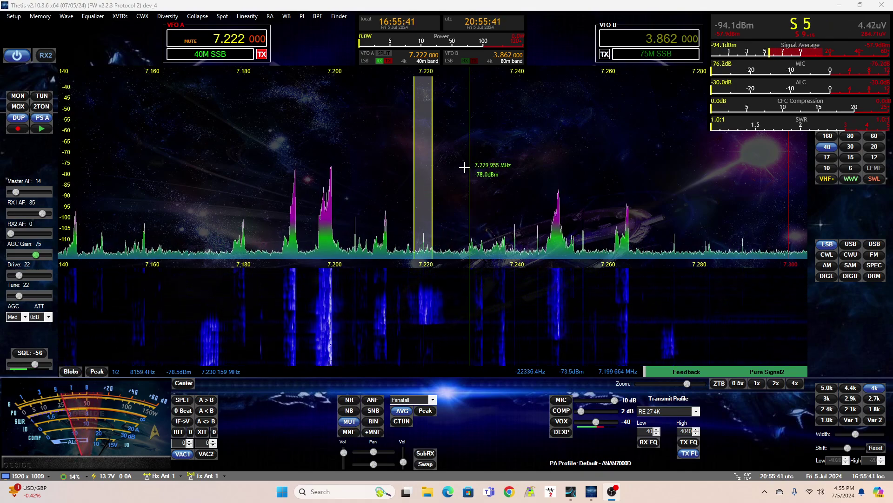
# Step: Review the NR2 Trained gain method under Setup's DSP > NR/ANF page, then close Setup
pyautogui.click(13, 16)
pyautogui.rightClick(348, 400)
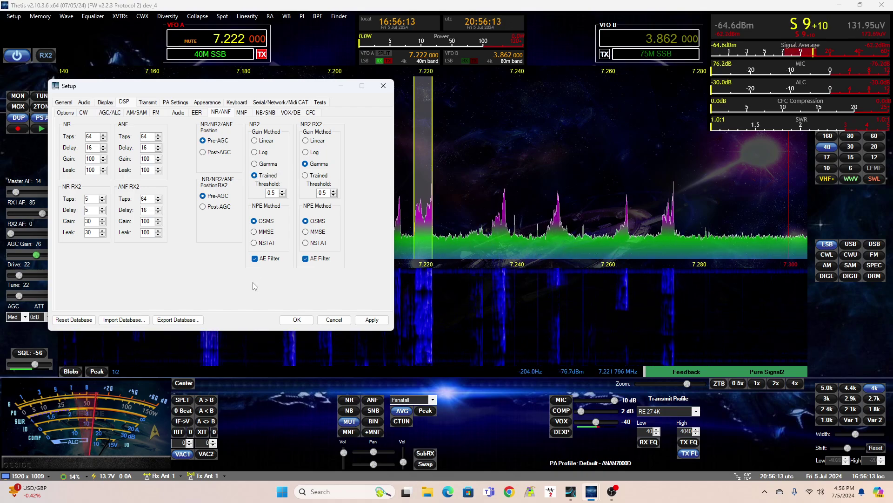
pyautogui.click(296, 320)
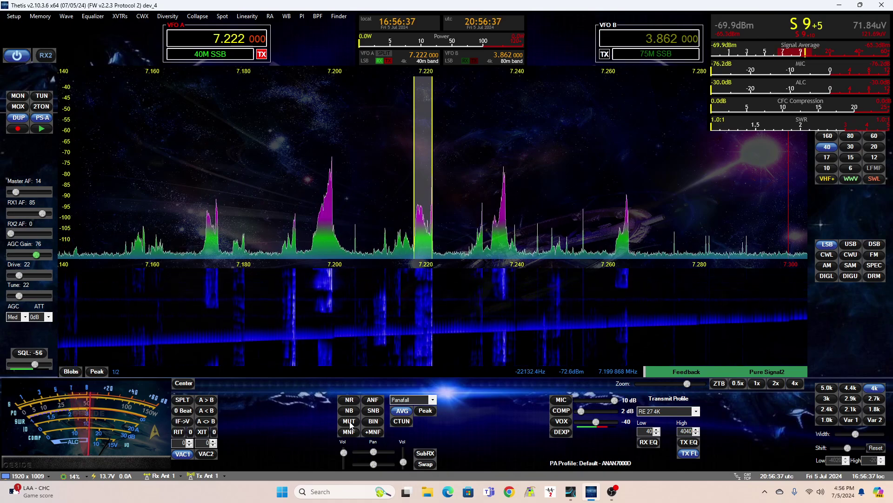
# Step: Drag RX1 AF volume down from 85, then back up to settle near 69
pyautogui.moveTo(43, 213); pyautogui.dragTo(15, 214)
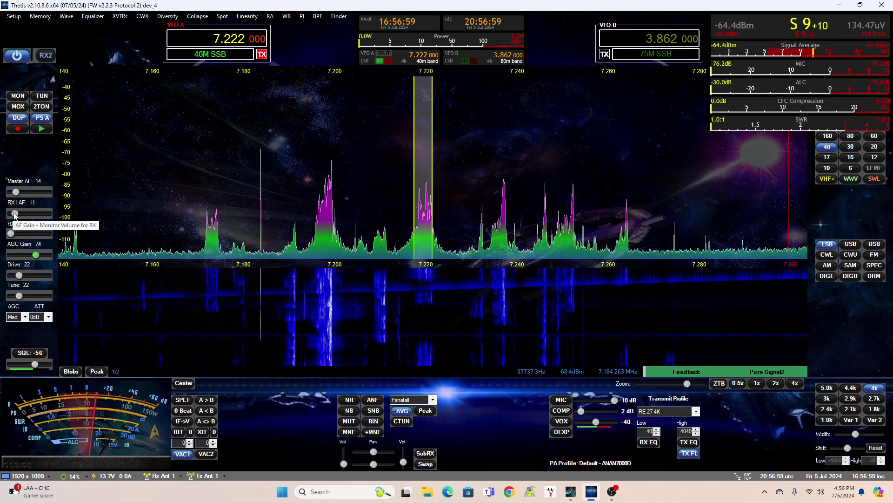
pyautogui.moveTo(14, 214); pyautogui.dragTo(37, 213)
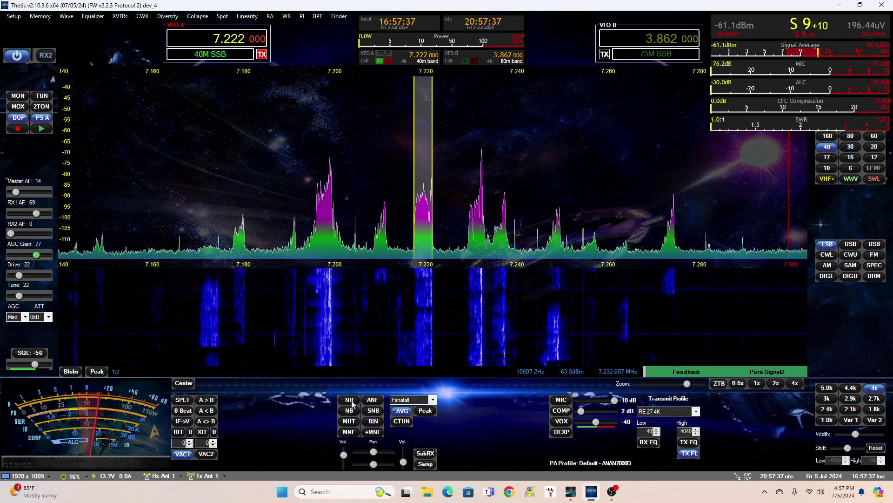
# Step: Briefly enable NR2 noise reduction to listen, then switch it back off
pyautogui.click(350, 400)
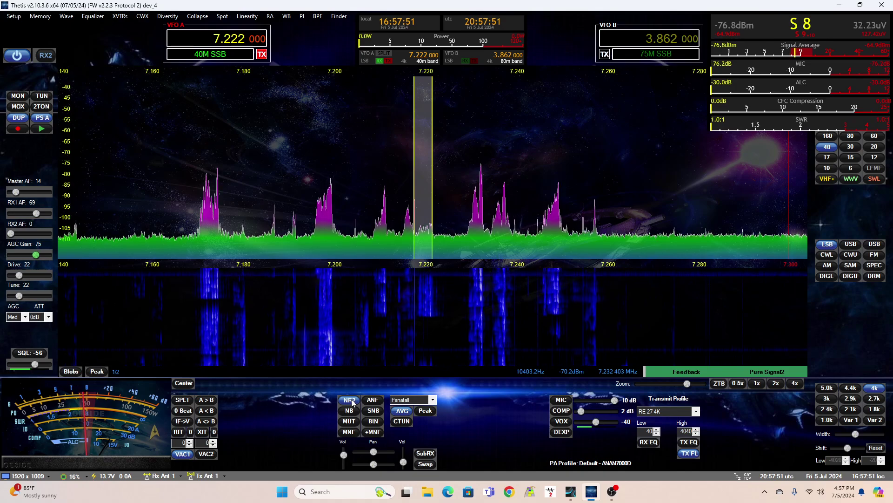
pyautogui.click(349, 400)
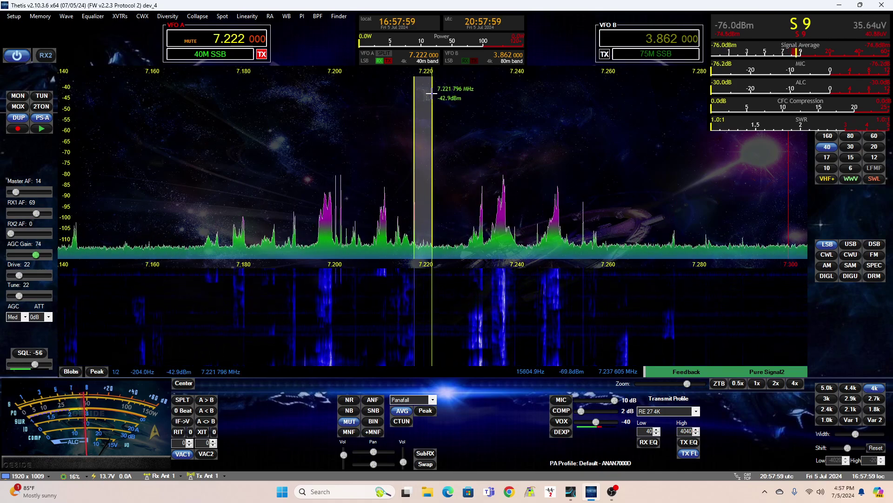
# Step: Tune to the 7.227 MHz signal, unmute the audio, and enable NR2
pyautogui.click(454, 88)
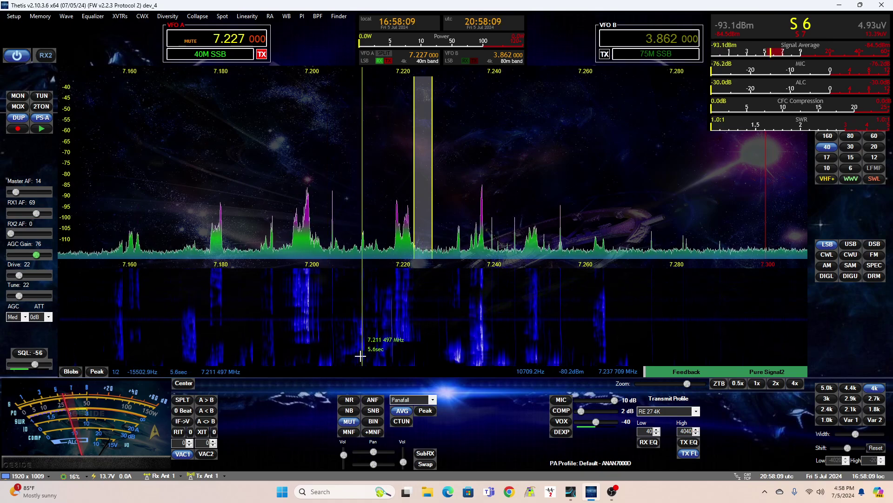
pyautogui.click(351, 421)
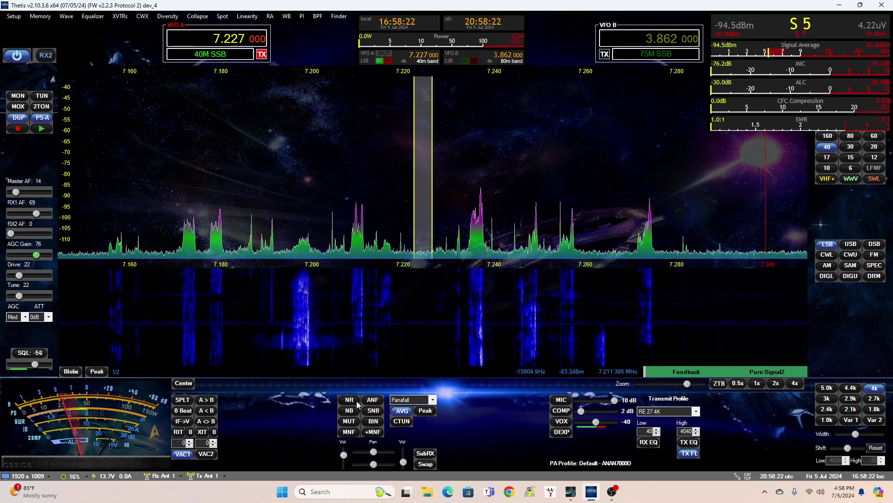
pyautogui.click(350, 400)
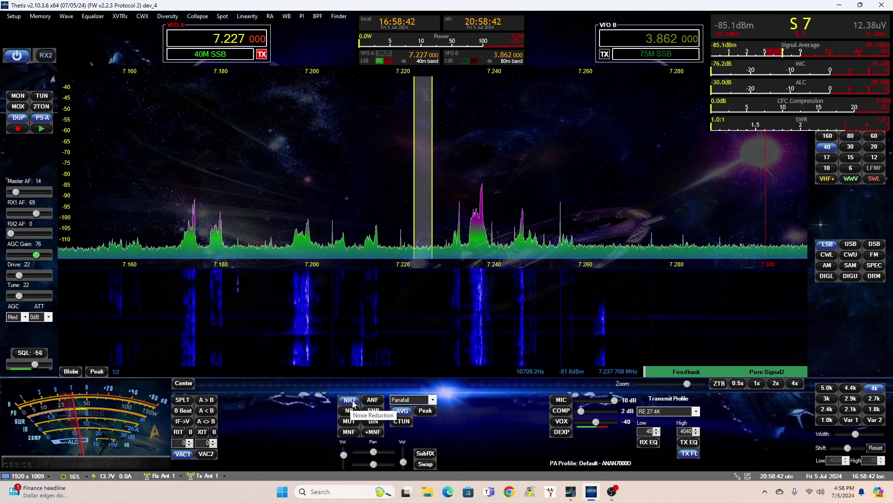
# Step: With NR off for comparison, retune to 7.215 MHz, select the 2.9k filter, and re-enable NR2
pyautogui.click(350, 400)
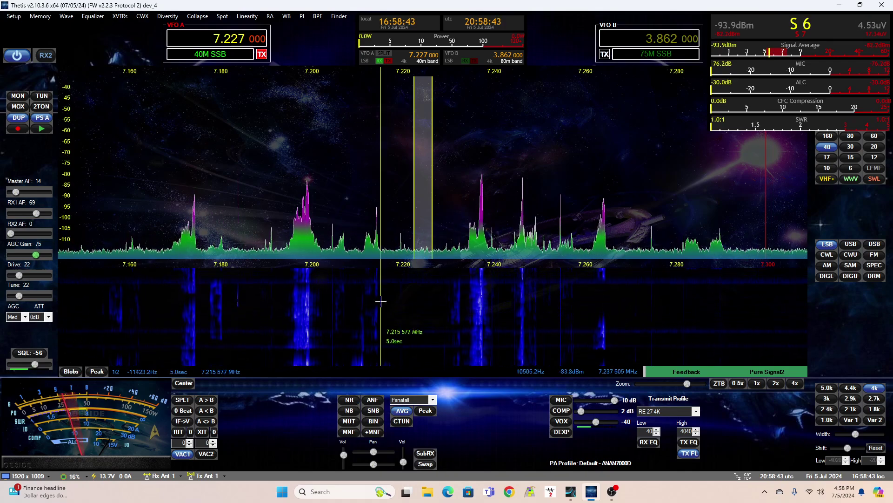
pyautogui.click(382, 186)
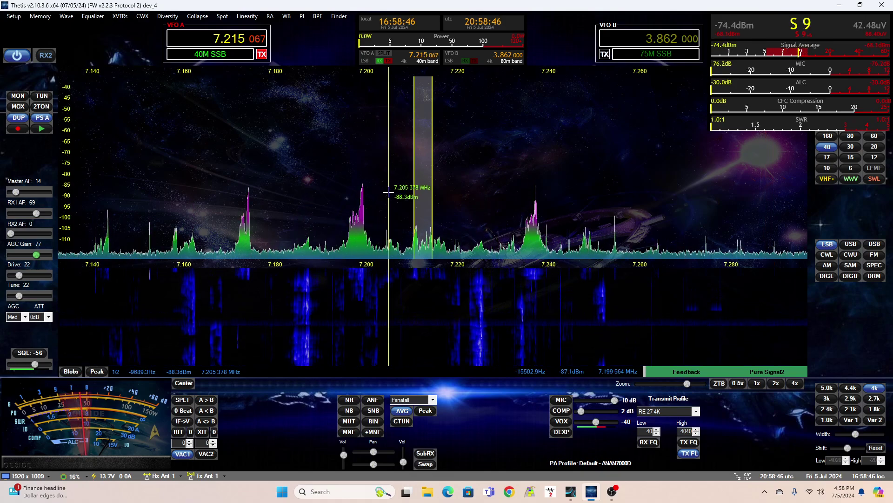
pyautogui.scroll(-1, 384, 189)
pyautogui.scroll(1, 388, 191)
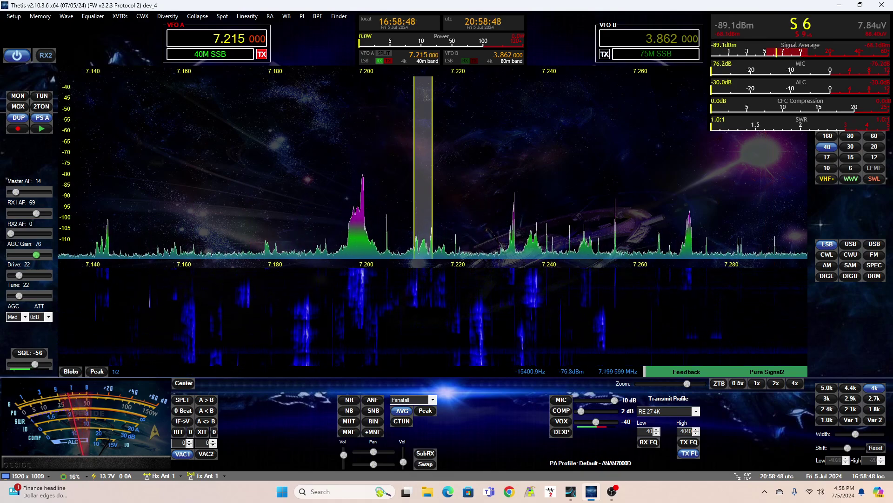
pyautogui.click(849, 399)
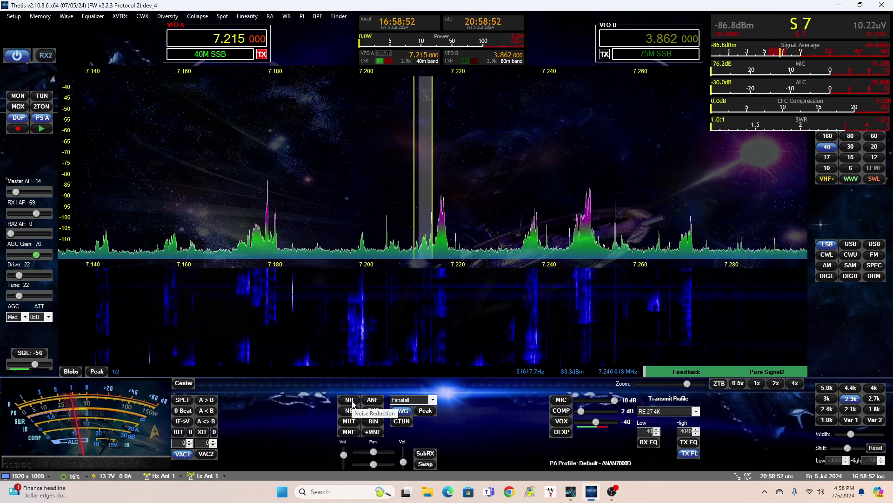
pyautogui.click(352, 404)
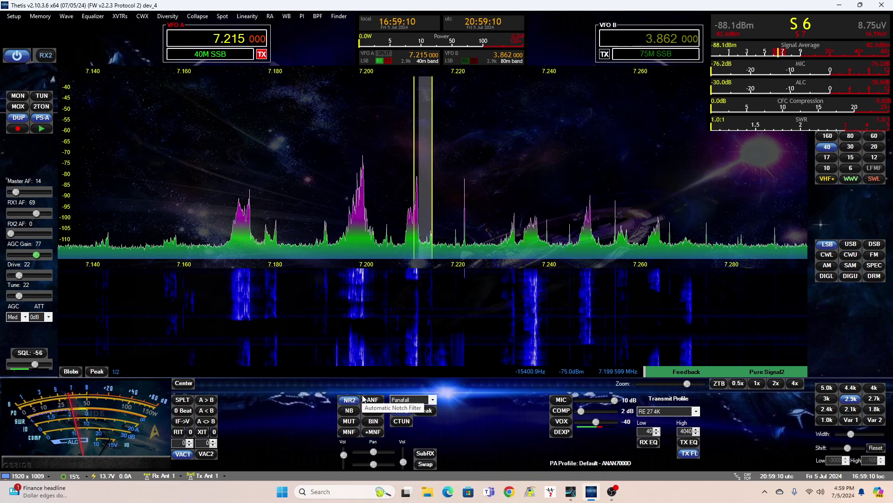
# Step: Tune to the signal near 7.212 MHz in the panadapter
pyautogui.click(422, 180)
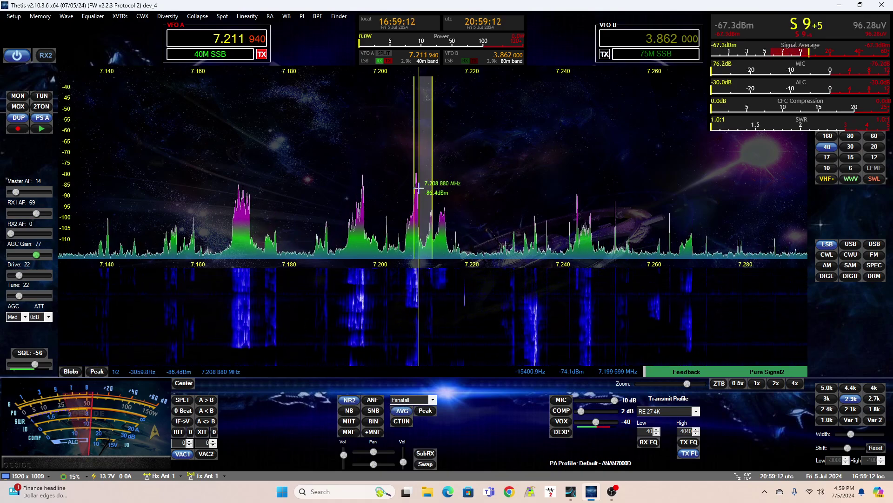
pyautogui.scroll(1, 487, 201)
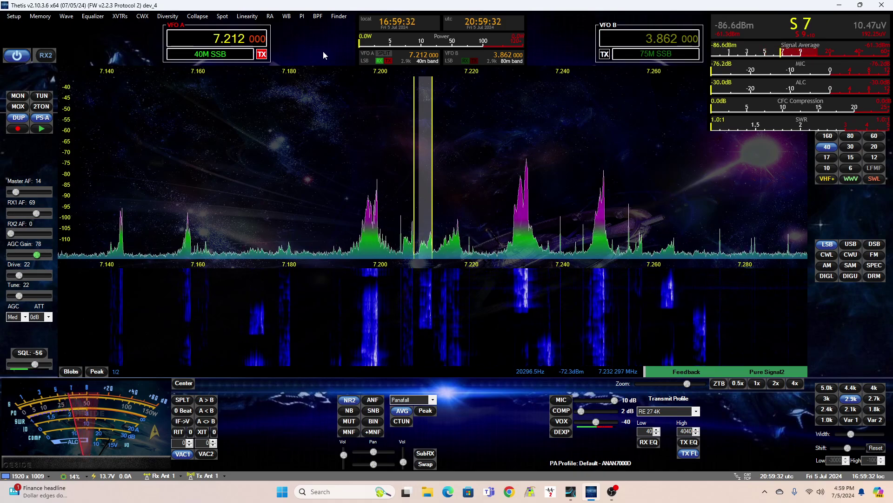
# Step: Make two short transmissions with the space-bar PTT, returning to receive after each
pyautogui.press('space')
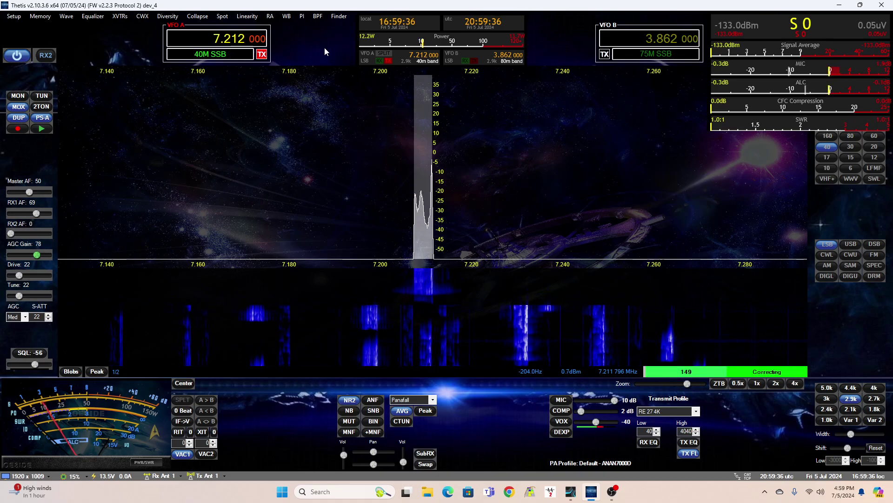
pyautogui.press('space')
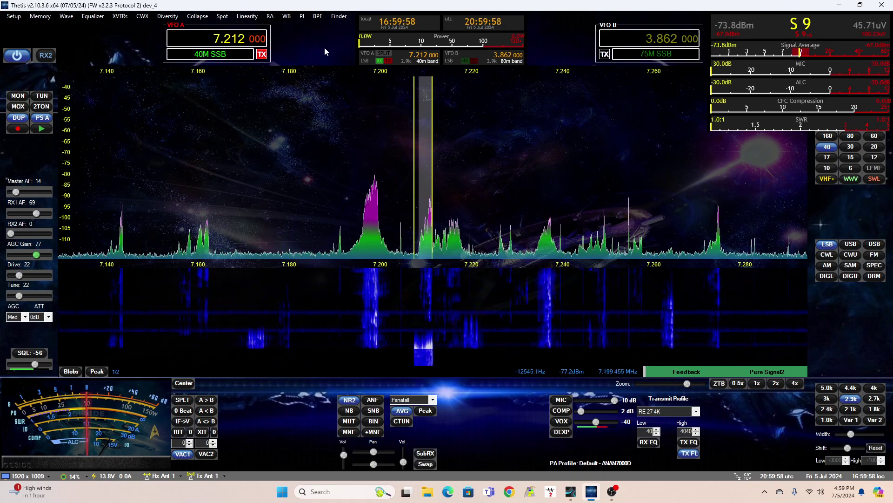
pyautogui.press('space')
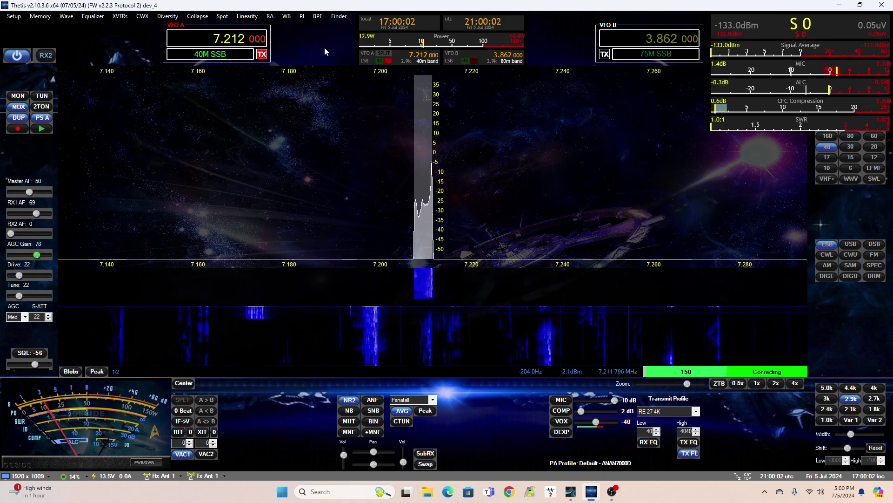
pyautogui.press('space')
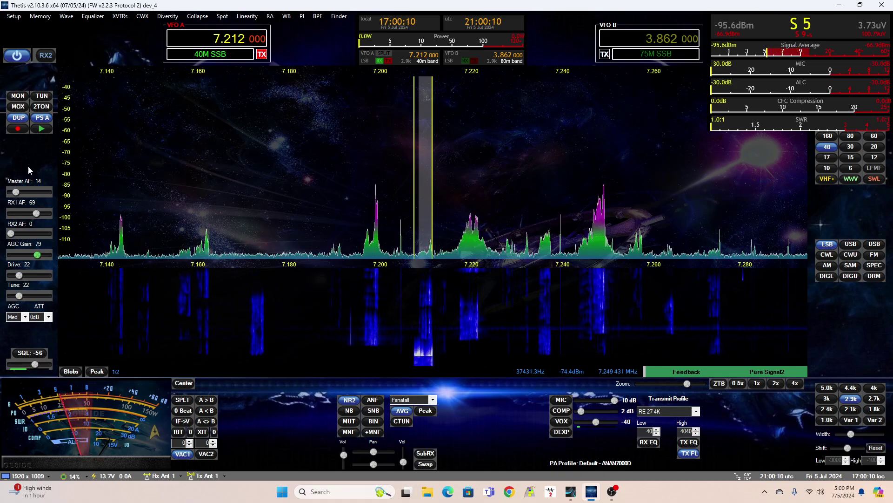
# Step: Mute the 7.212 MHz LSB receiver audio with the MUT button
pyautogui.click(357, 421)
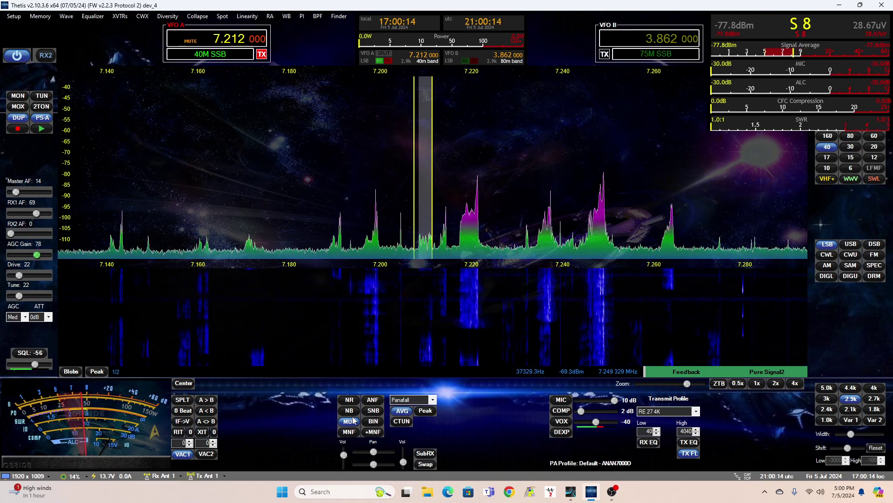